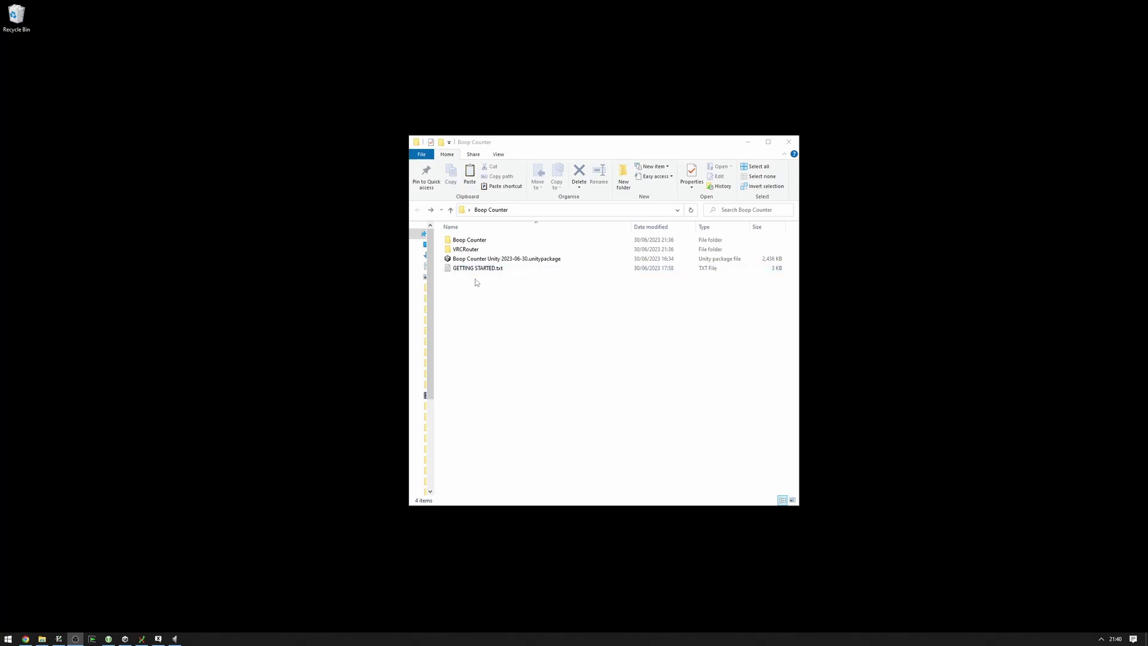
{"action": "left_click", "coordinate": [471, 241]}
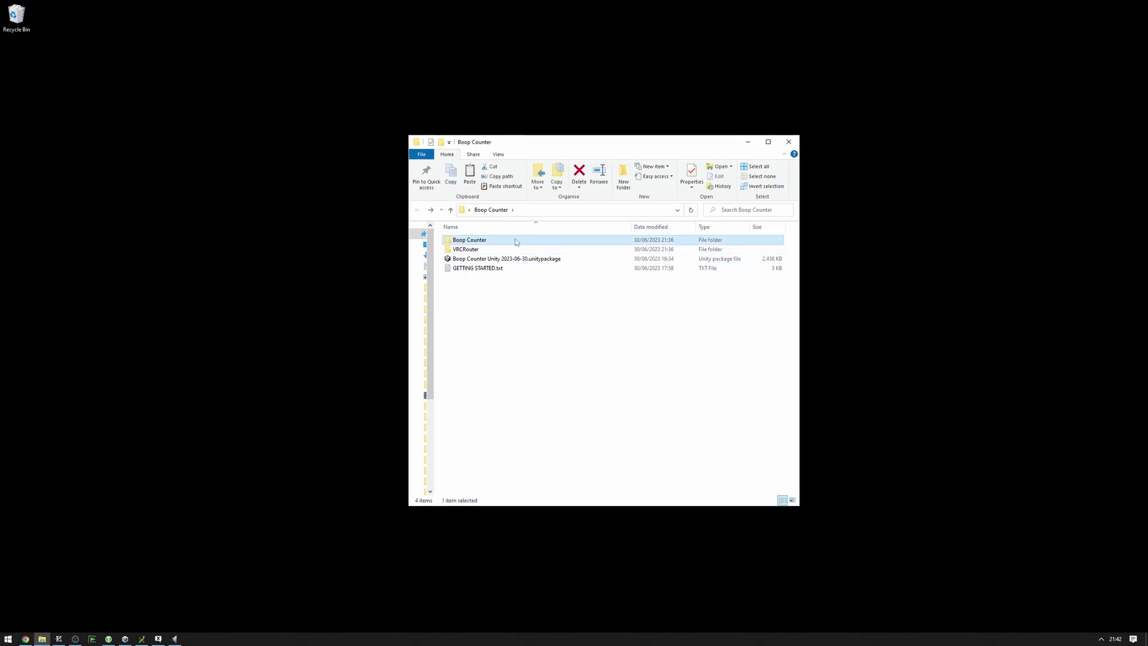
{"action": "mouse_move", "coordinate": [514, 240]}
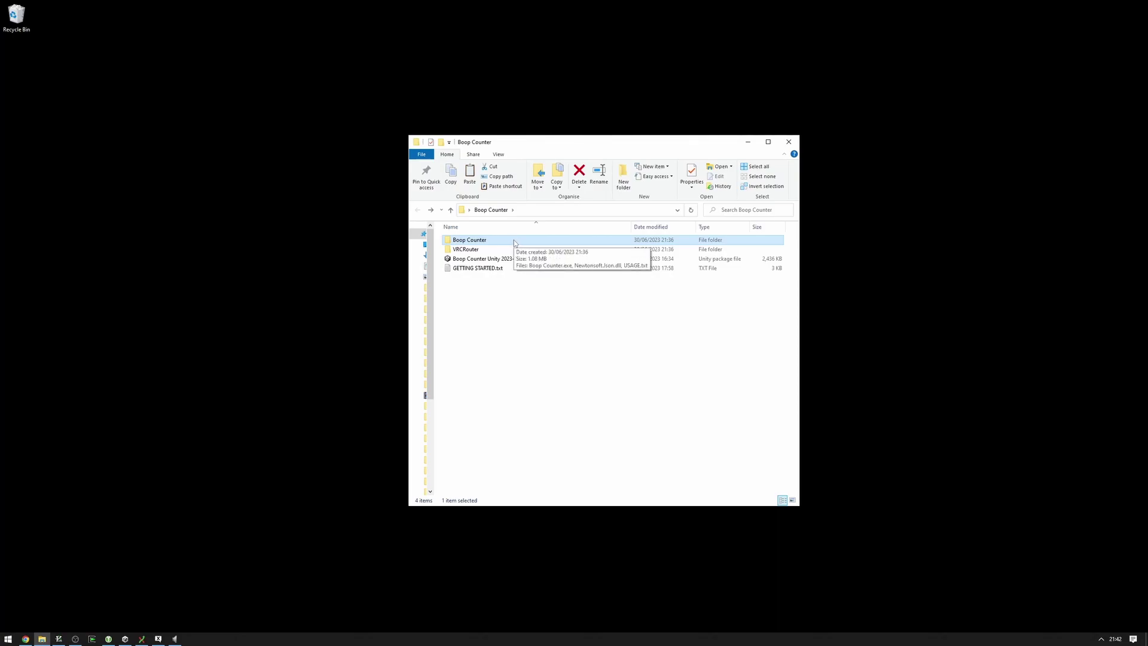
{"action": "left_click", "coordinate": [496, 250]}
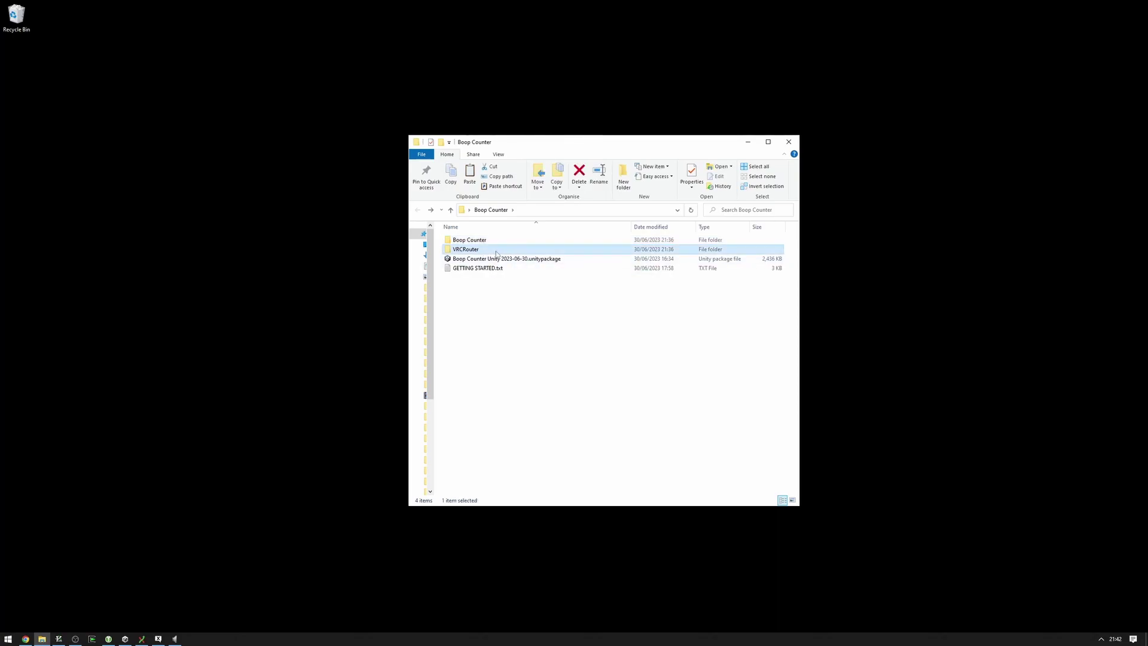
{"action": "mouse_move", "coordinate": [466, 250]}
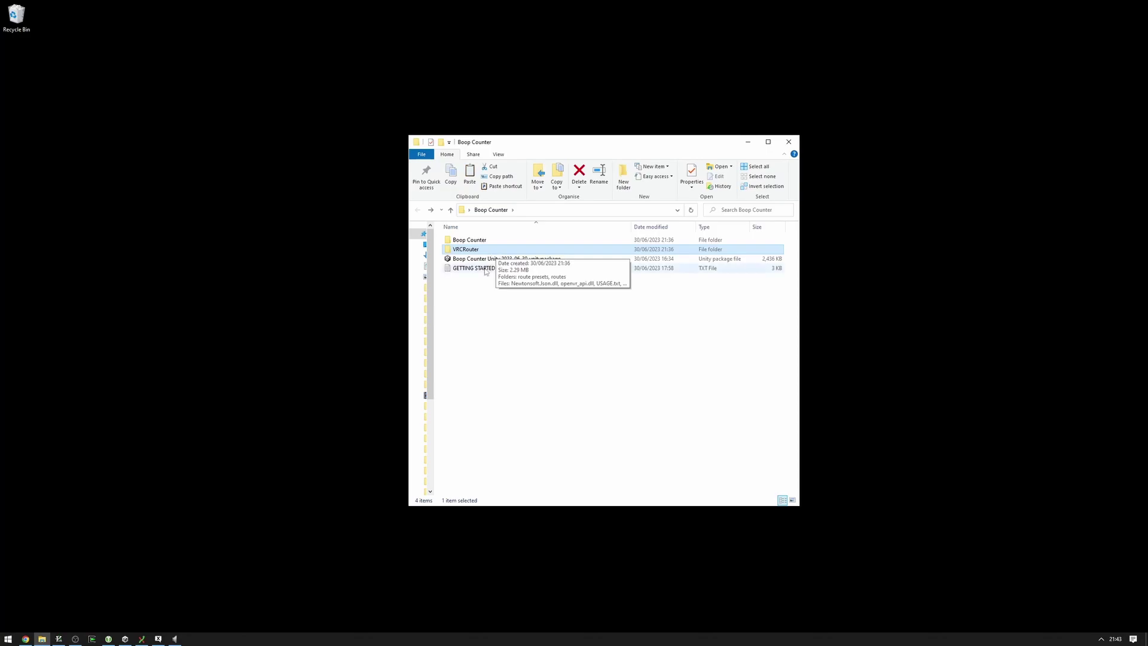
{"action": "left_click", "coordinate": [475, 259]}
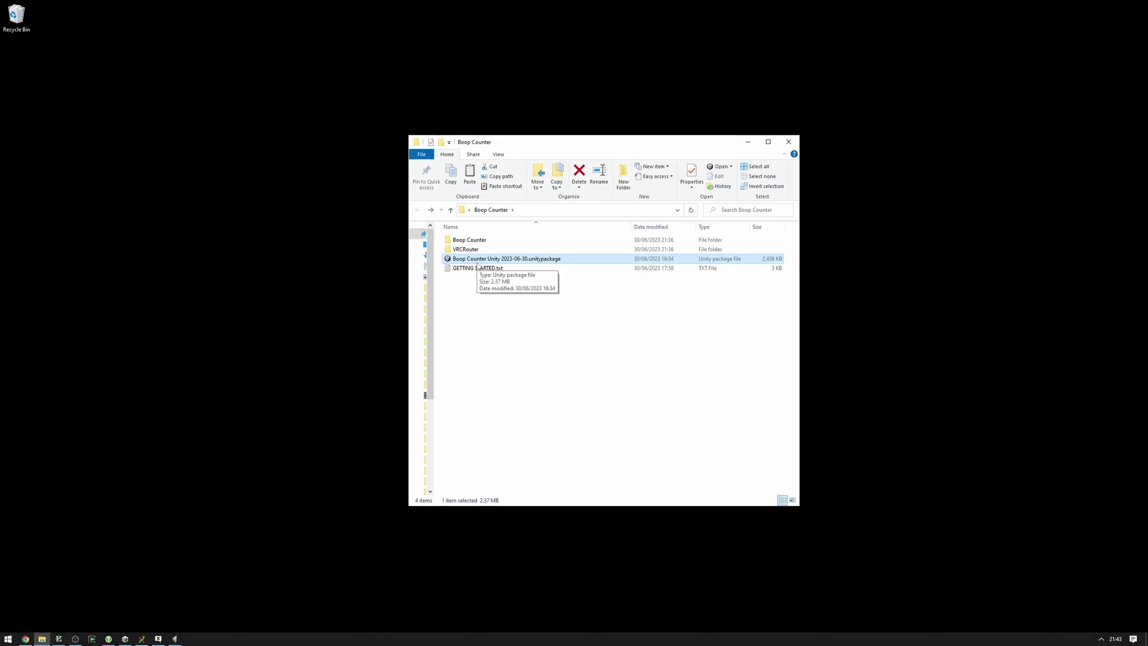
{"action": "left_click", "coordinate": [461, 296]}
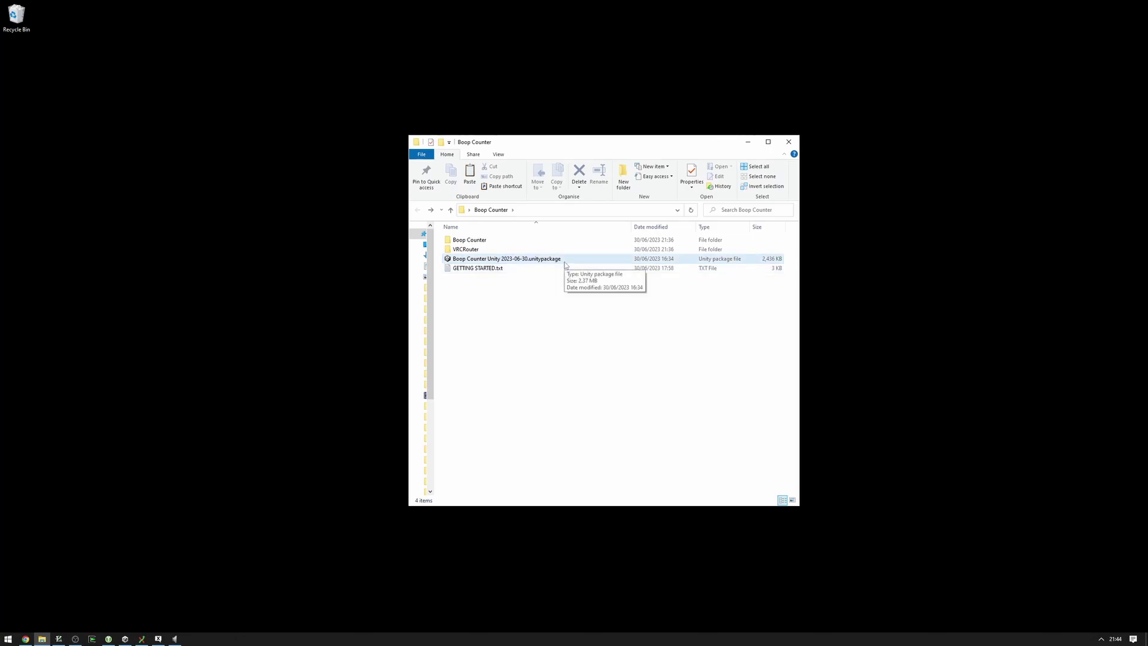
{"action": "double_click", "coordinate": [488, 241]}
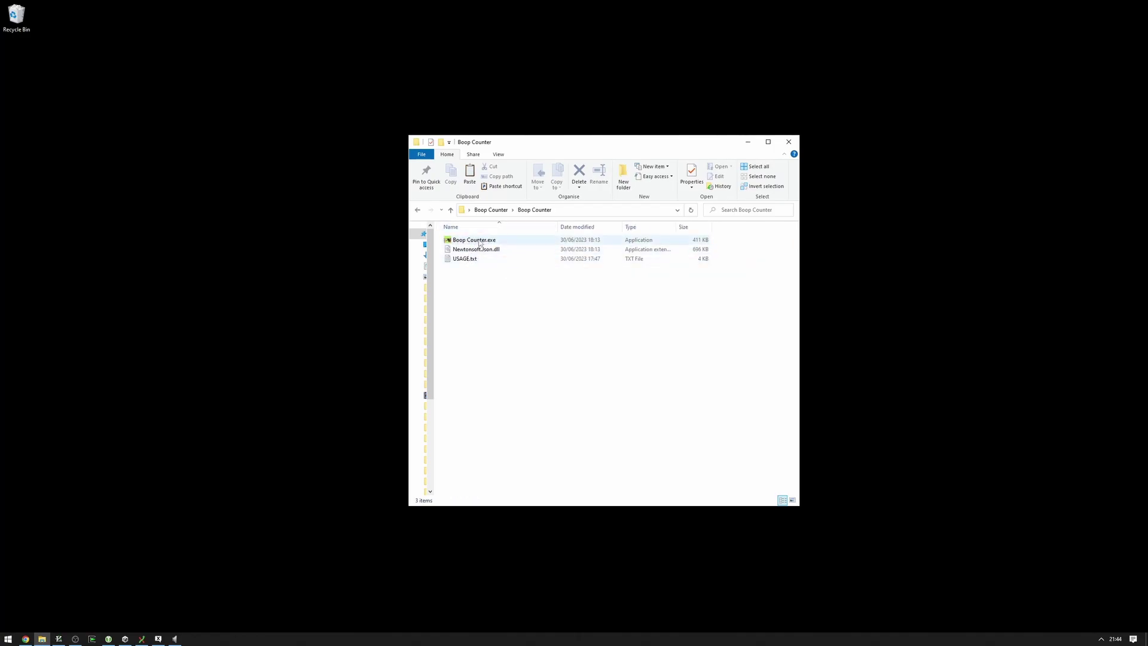
{"action": "key", "text": "alt+Left"}
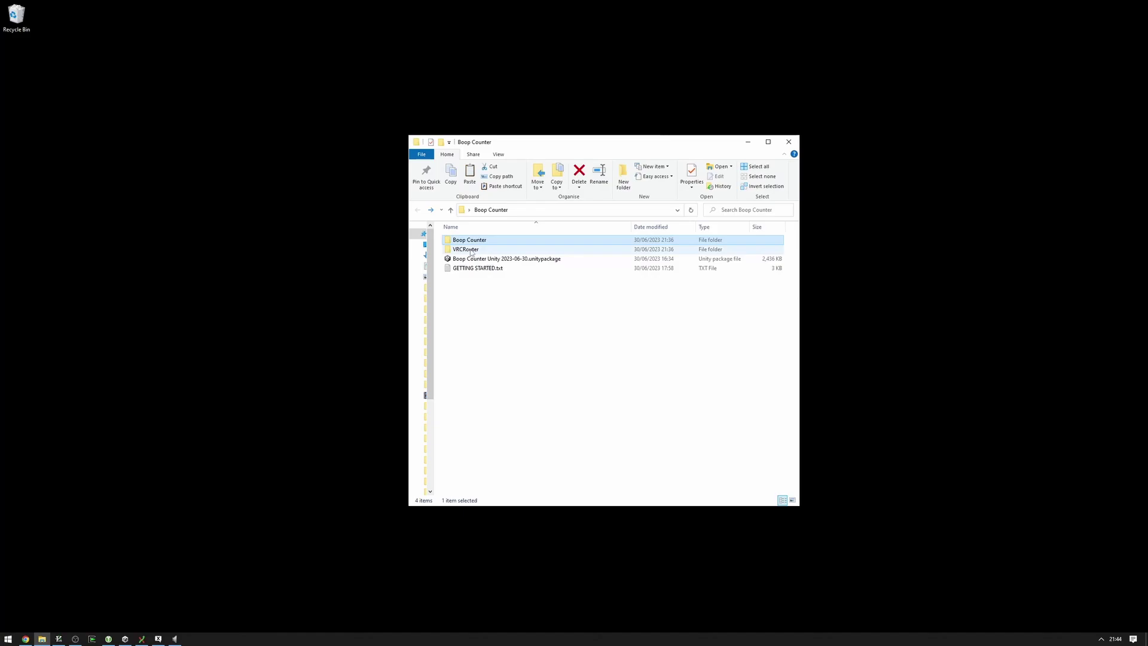
{"action": "left_click", "coordinate": [471, 250]}
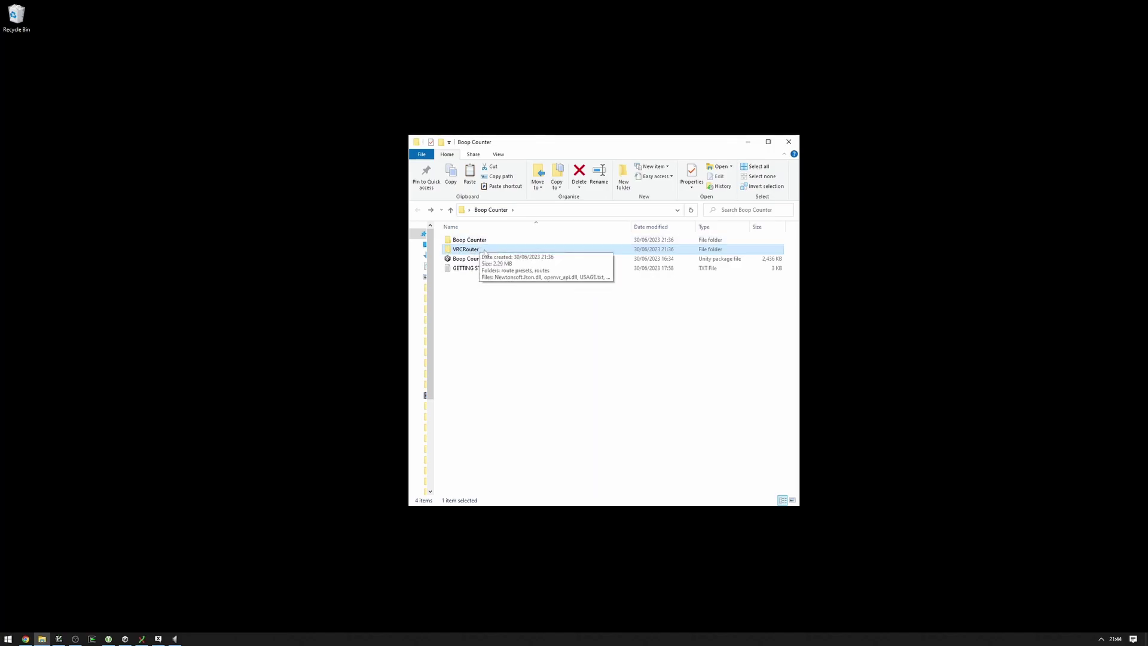
{"action": "left_click", "coordinate": [477, 298]}
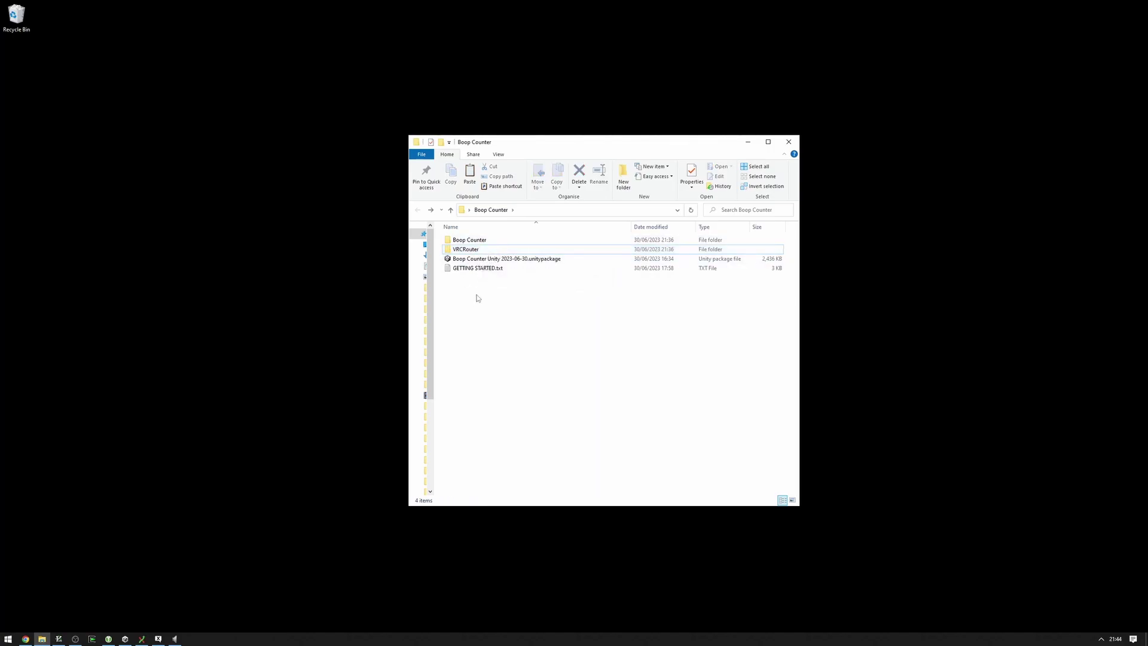